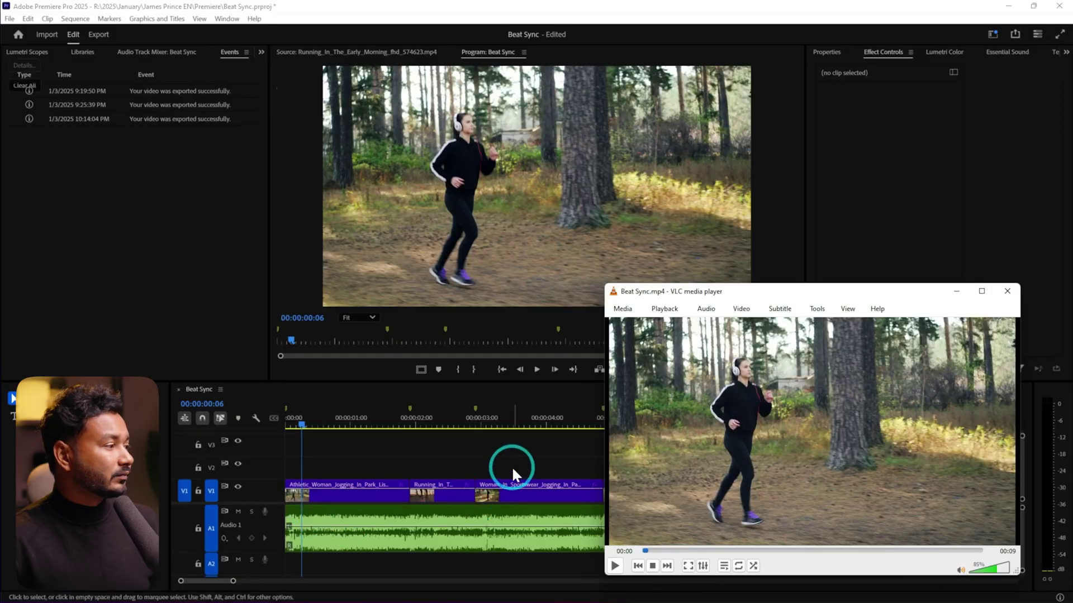
# Deselect all clips in the Beat Sync sequence by clicking empty timeline space
pyautogui.click(510, 467)
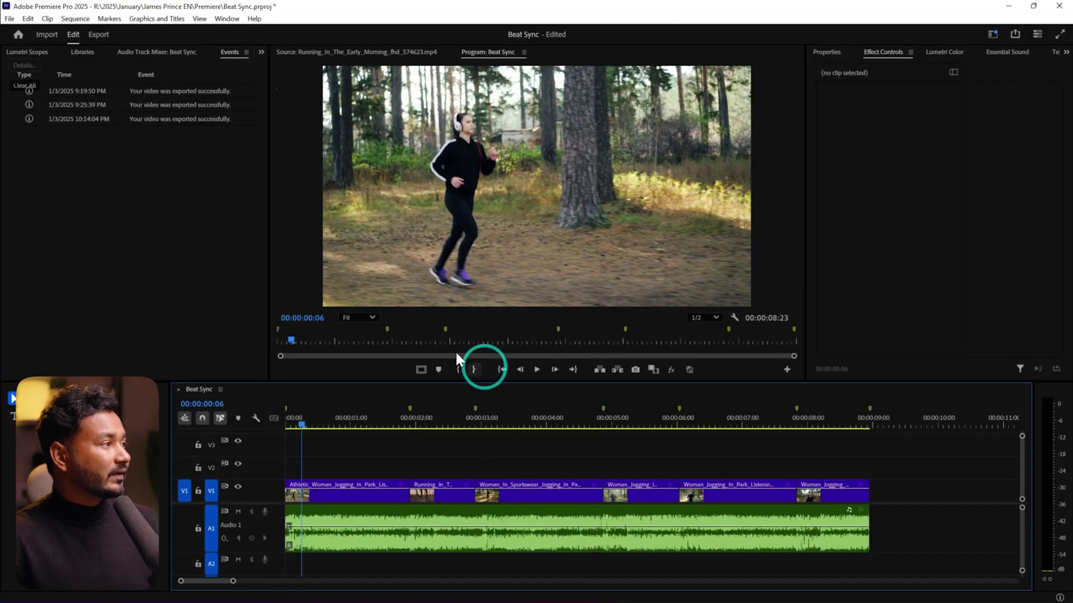
# Open the earlier Beat Sync.mp4 export in VLC from the taskbar
pyautogui.moveTo(704, 600)
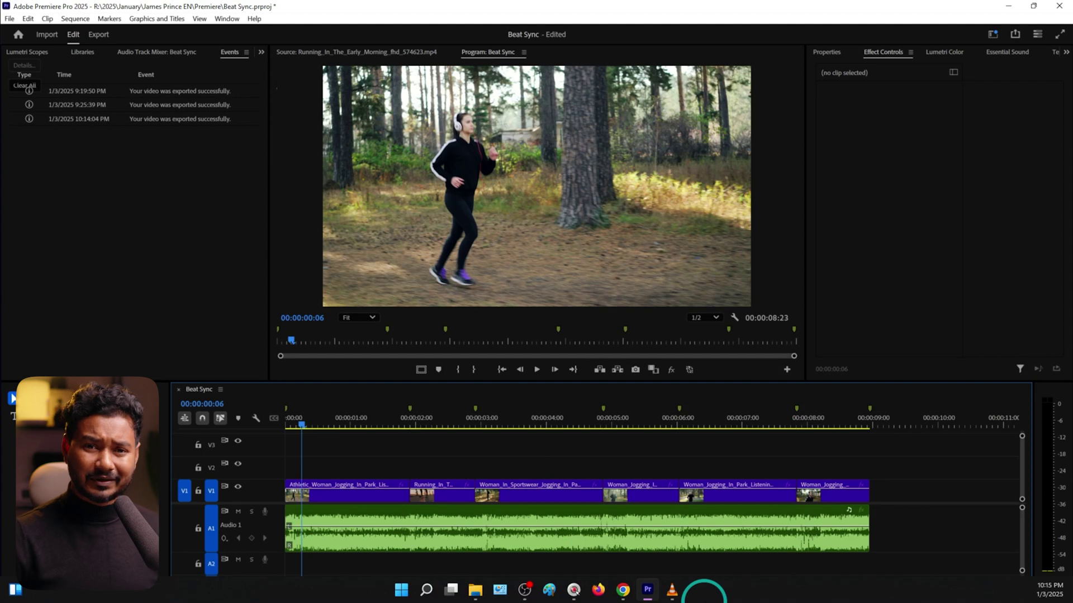
pyautogui.click(672, 590)
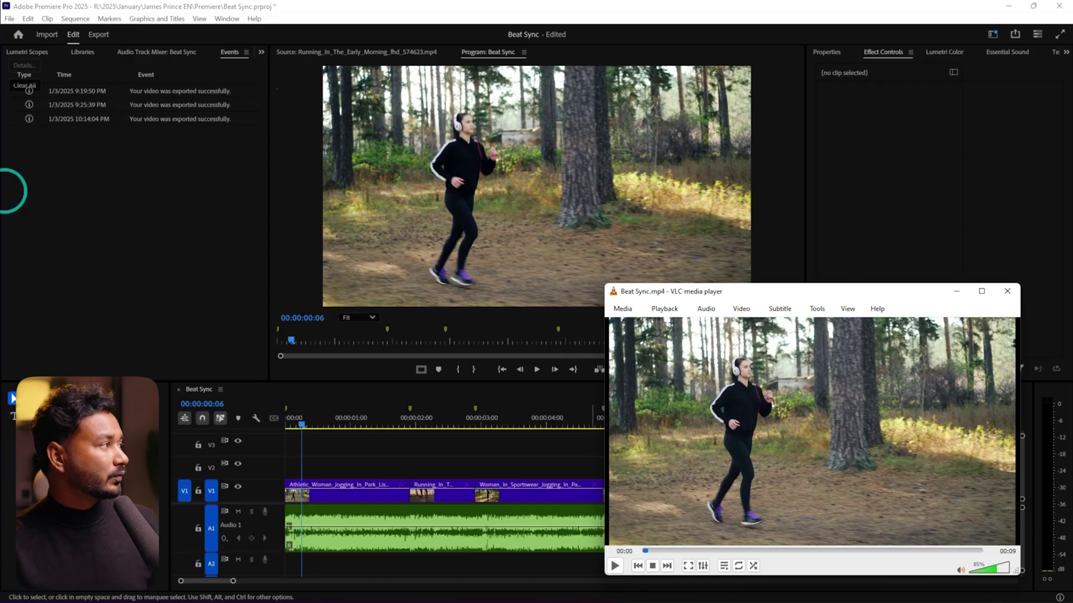
# Bring Premiere forward and confirm Display Color Management is on in Color preferences
pyautogui.click(100, 226)
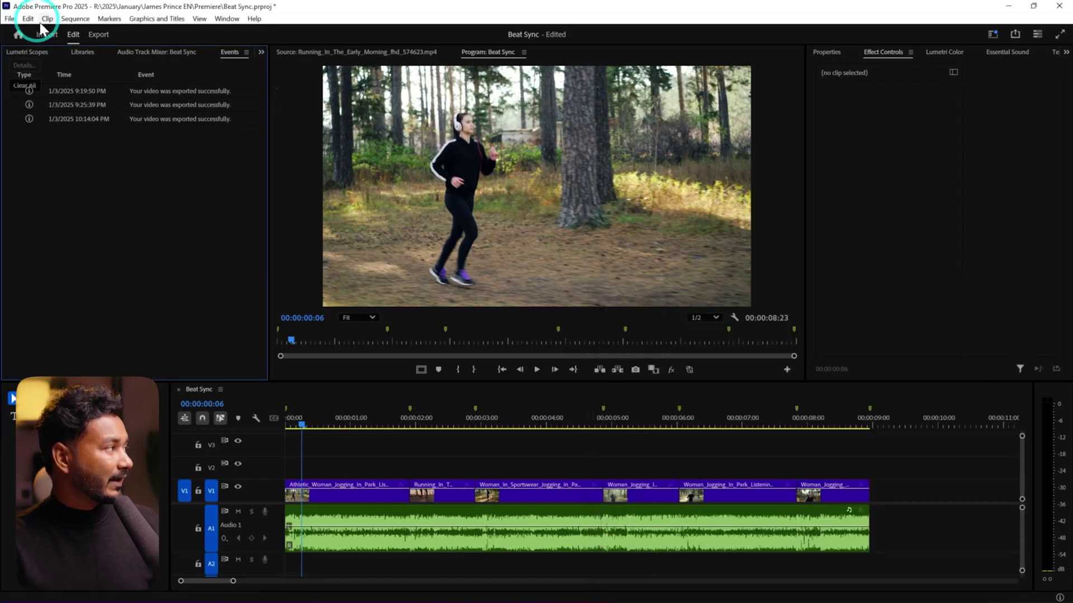
pyautogui.click(28, 19)
pyautogui.moveTo(61, 419)
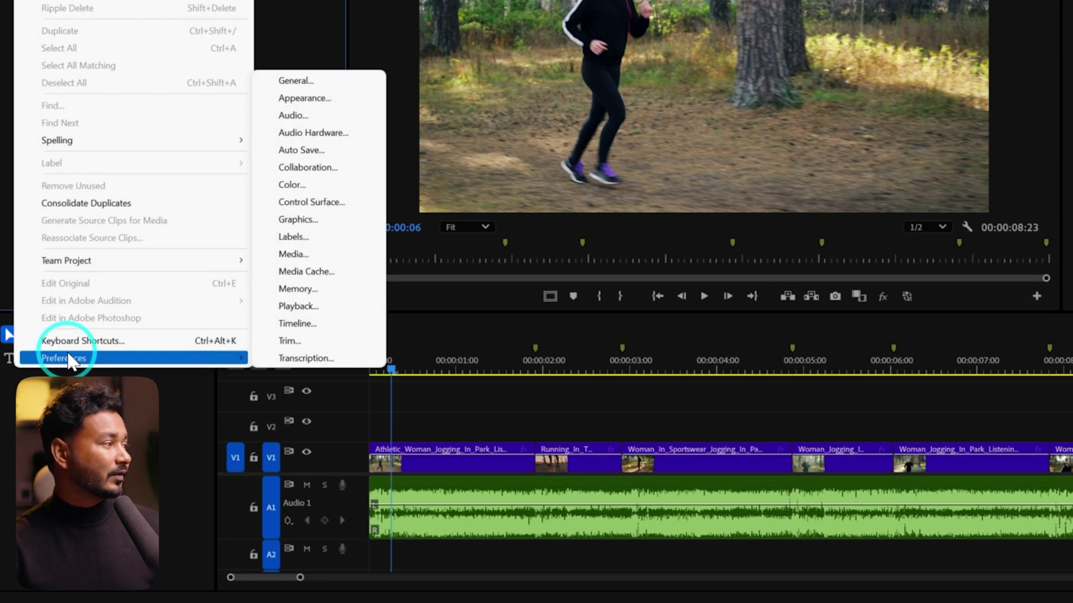
pyautogui.click(319, 185)
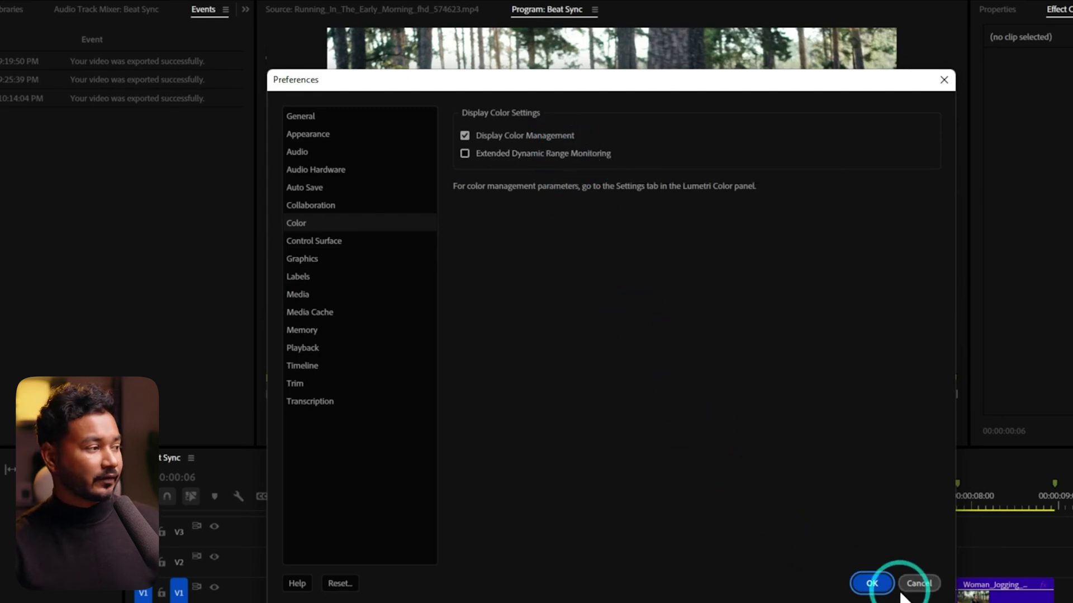
pyautogui.click(869, 585)
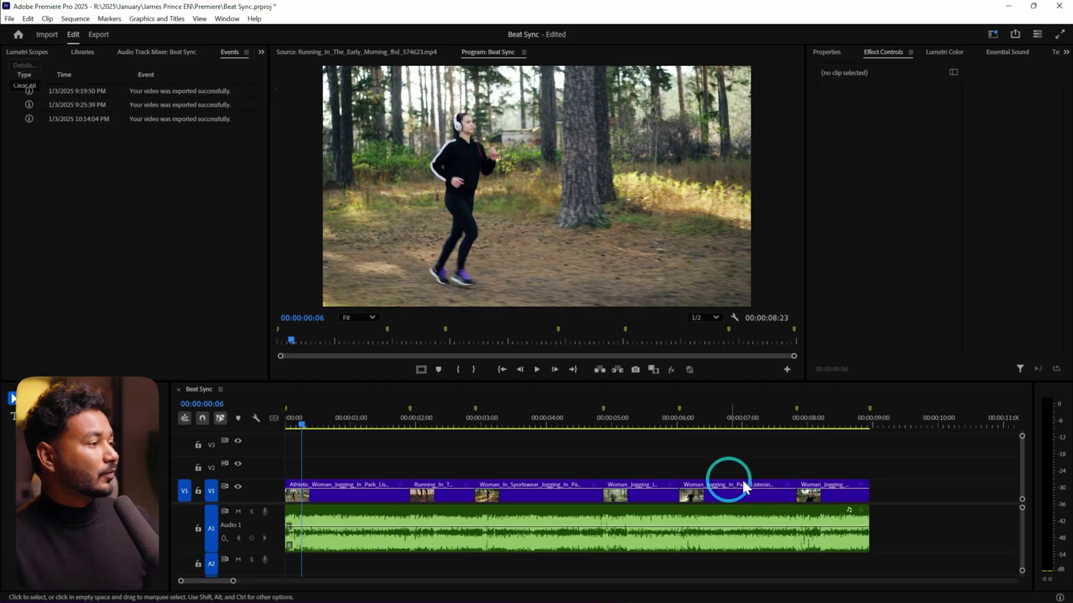
pyautogui.click(797, 457)
# Open the sequence's export settings and rename the output to Corrected Beat Sync
pyautogui.click(870, 420)
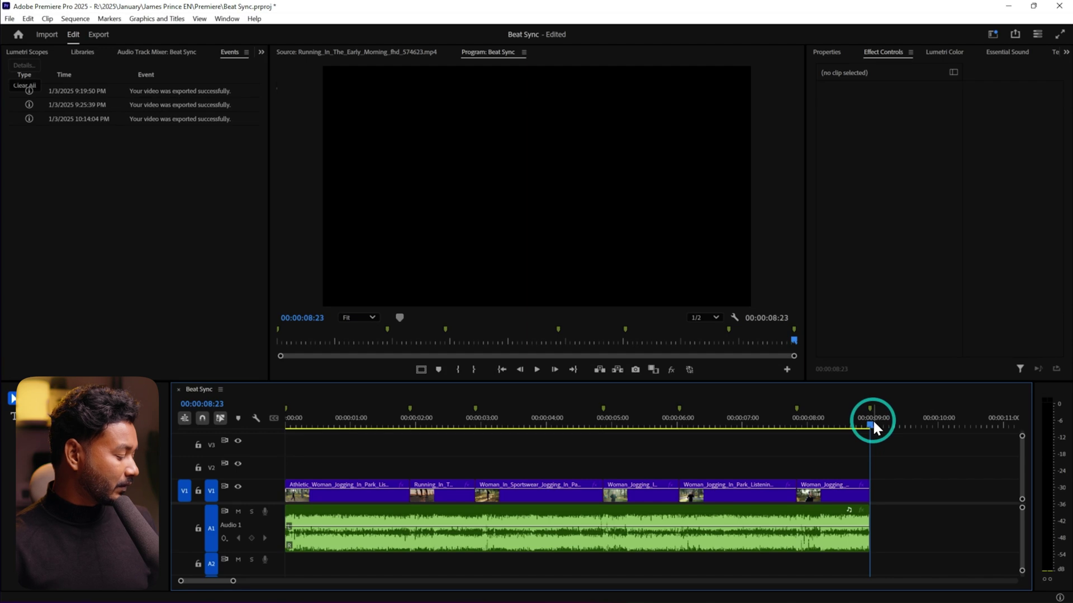
pyautogui.hotkey('ctrl', 'm')
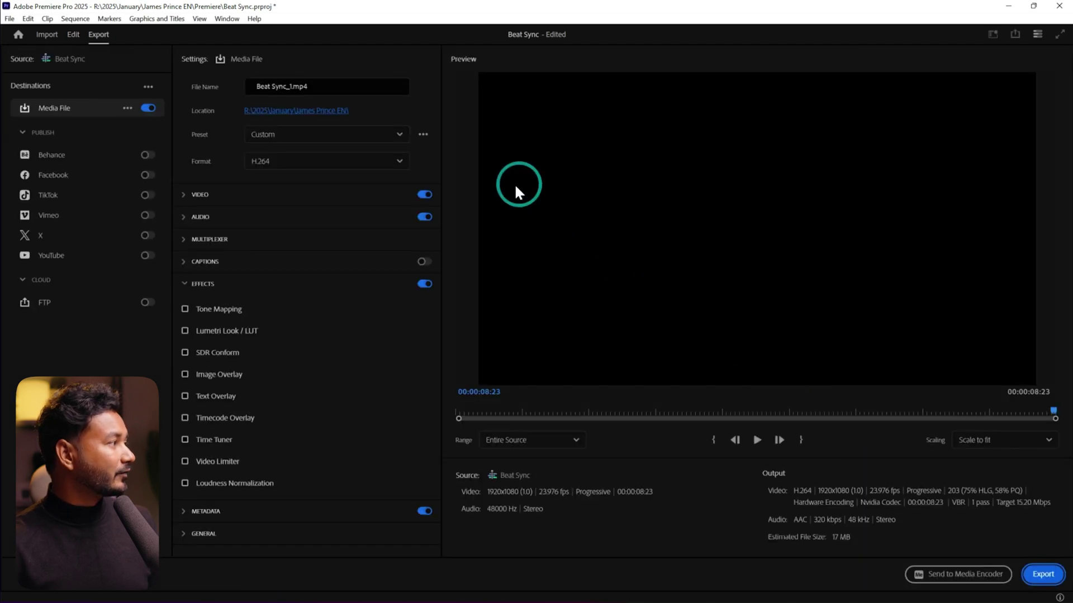
pyautogui.click(325, 88)
pyautogui.write('Corrected')
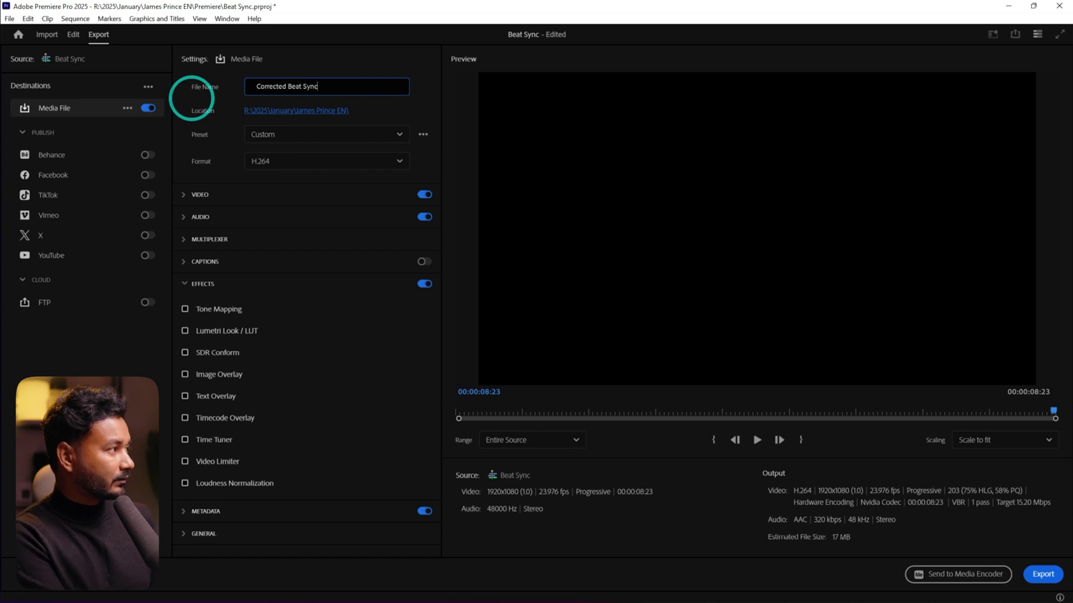
# Choose the Match Source - Adaptive High Bitrate preset and enable the Lumetri Look / LUT effect
pyautogui.click(263, 133)
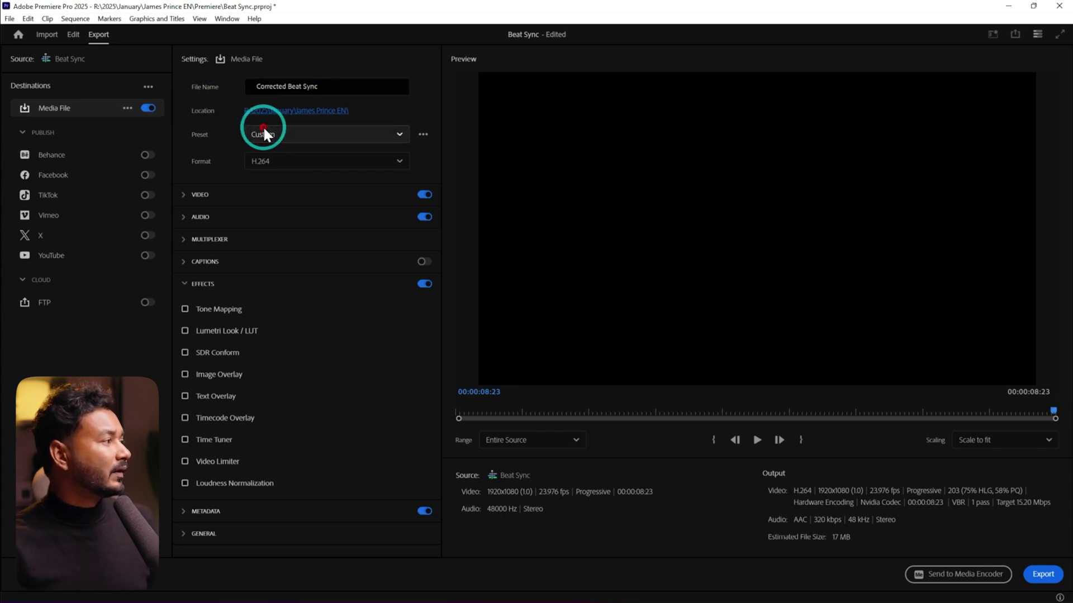
pyautogui.scroll(-2, 374, 280)
pyautogui.scroll(-1, 374, 280)
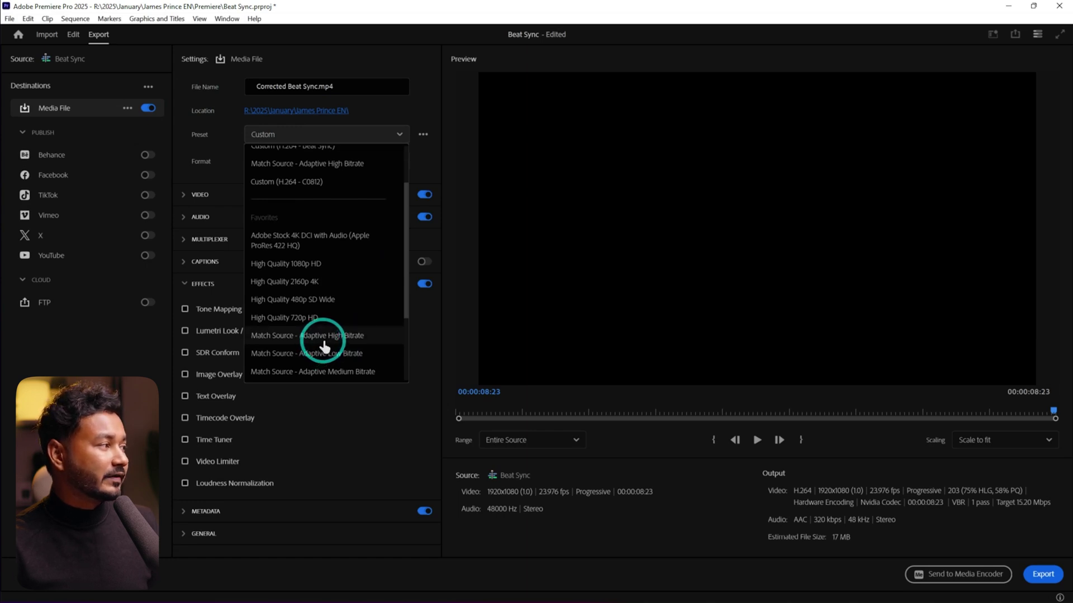
pyautogui.click(322, 338)
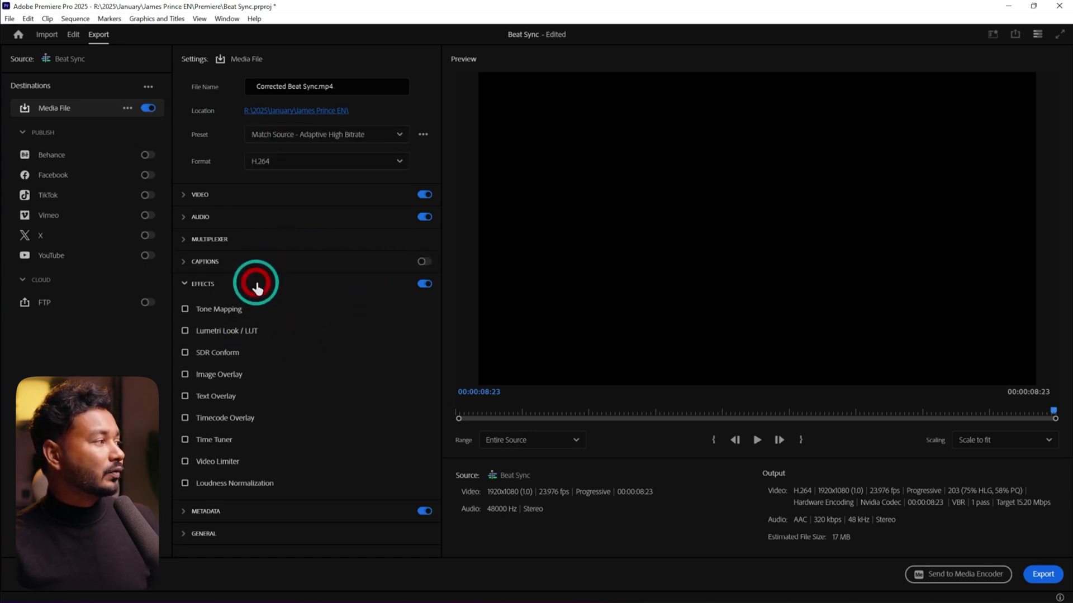
pyautogui.click(256, 283)
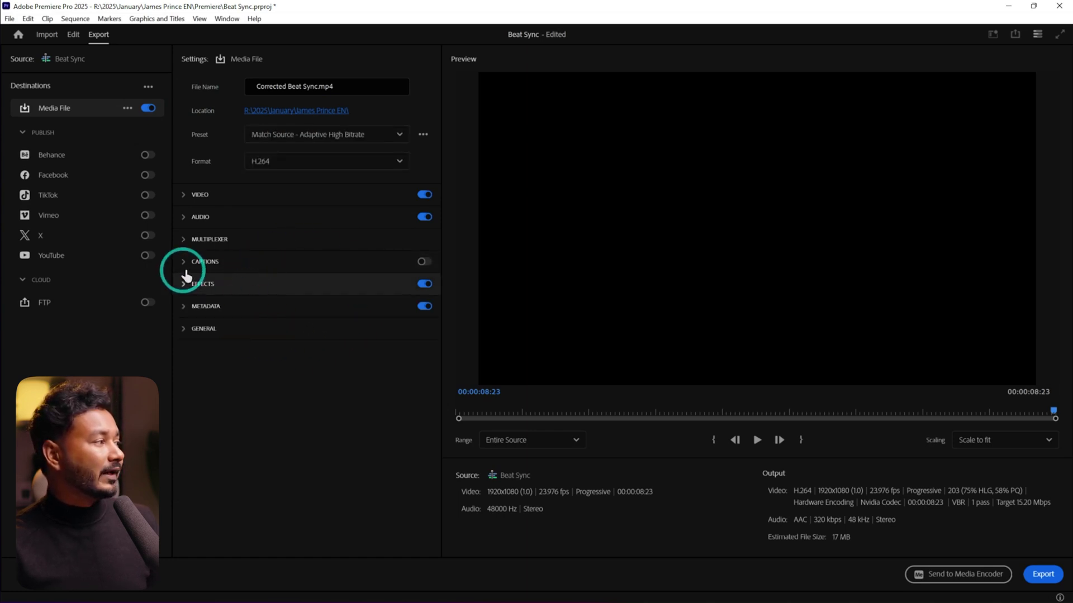
pyautogui.click(203, 291)
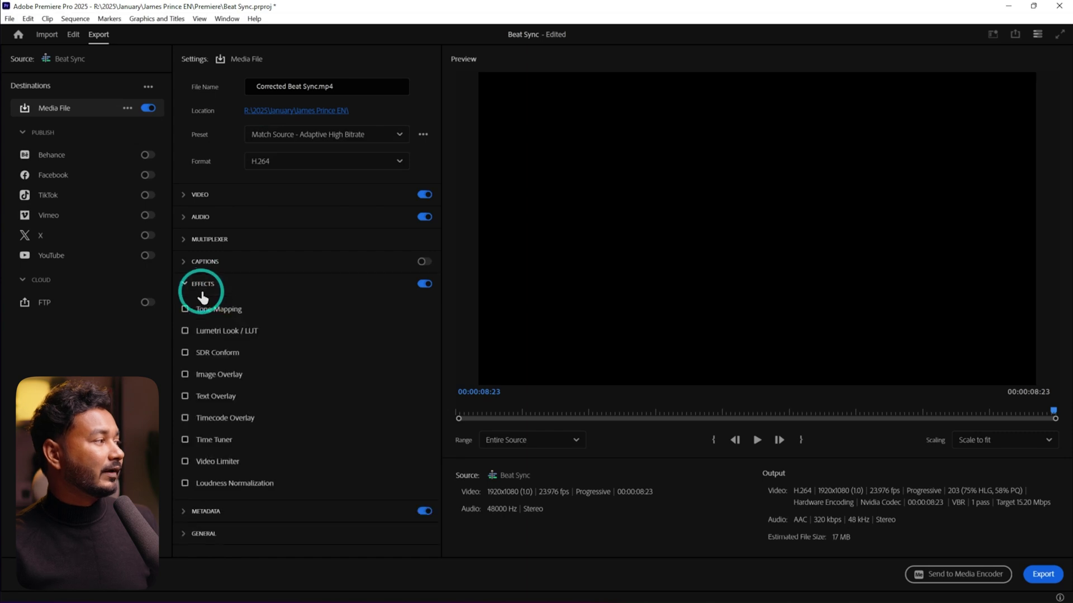
pyautogui.click(227, 334)
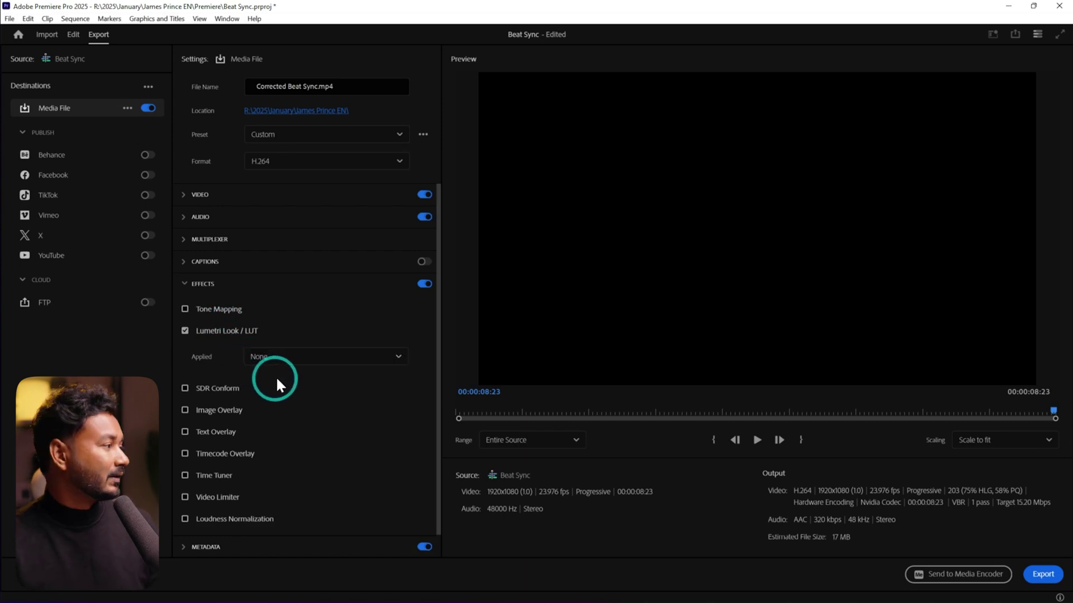
# Load QT_Gamma_Compensation.cube from Downloads as the export's Lumetri look
pyautogui.click(289, 357)
pyautogui.click(294, 438)
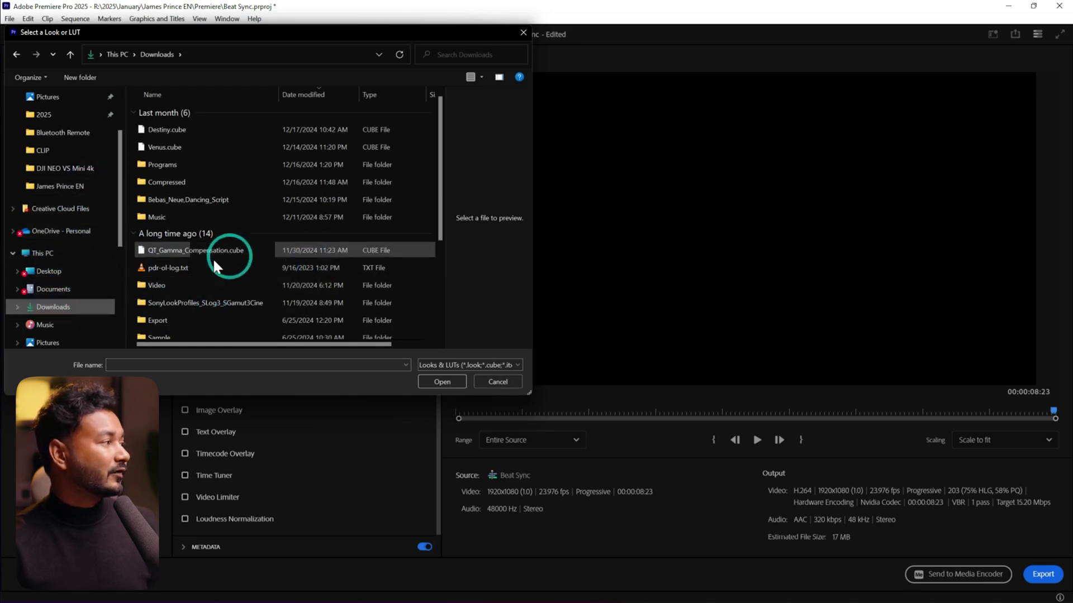
pyautogui.click(183, 250)
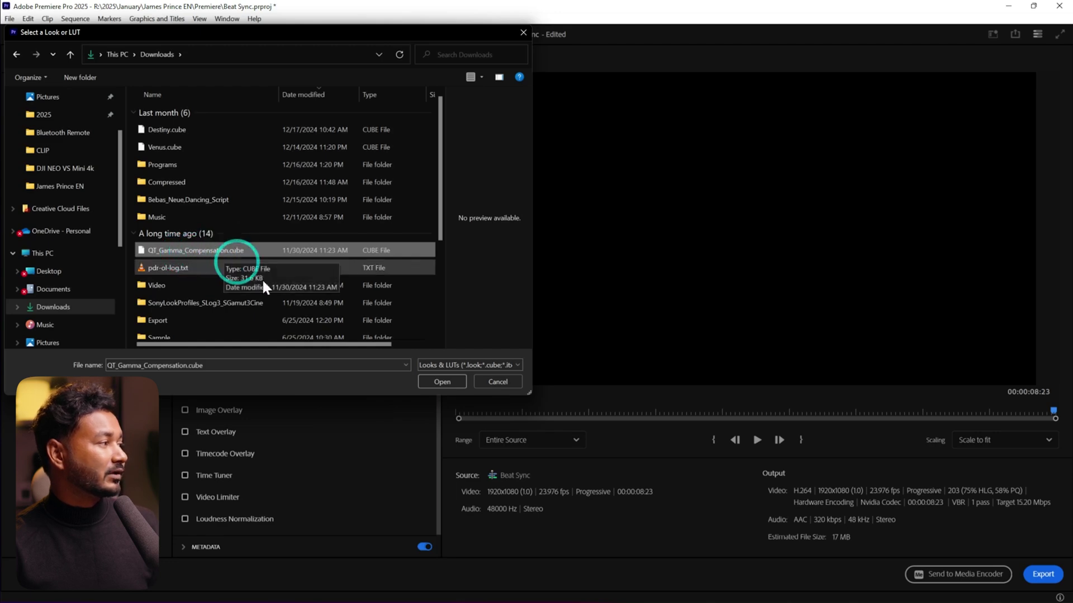
pyautogui.click(442, 381)
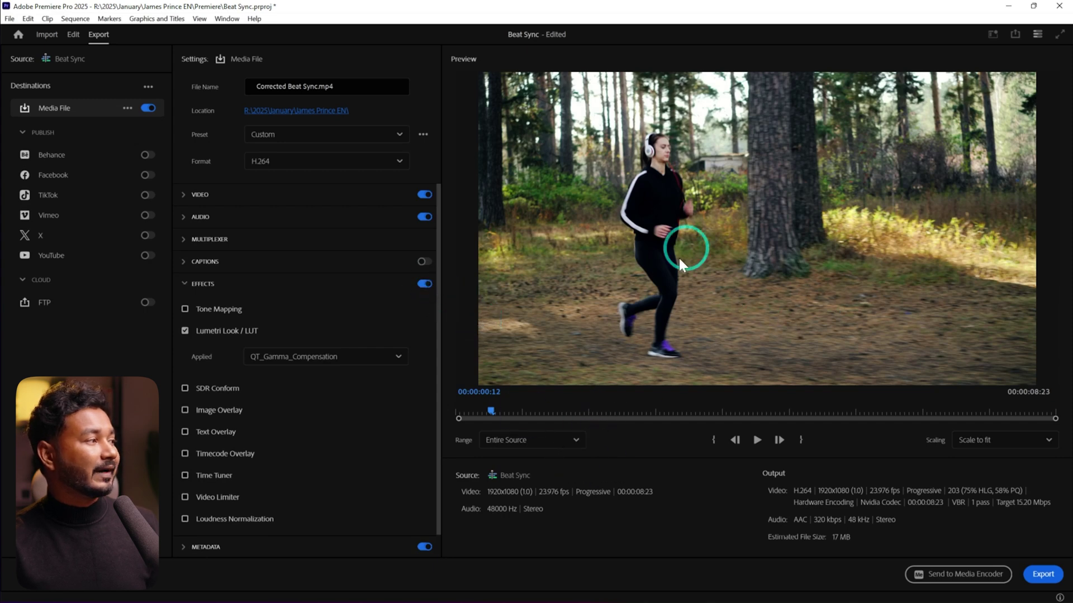
# Compare the preview with export effects off and on, then export Corrected Beat Sync.mp4
pyautogui.click(425, 285)
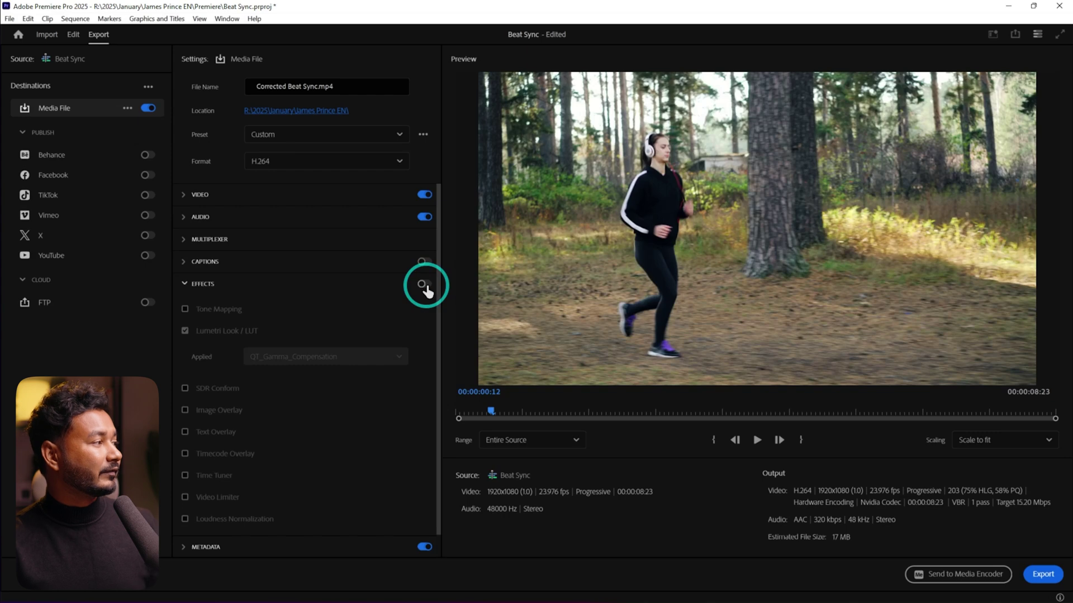
pyautogui.click(424, 284)
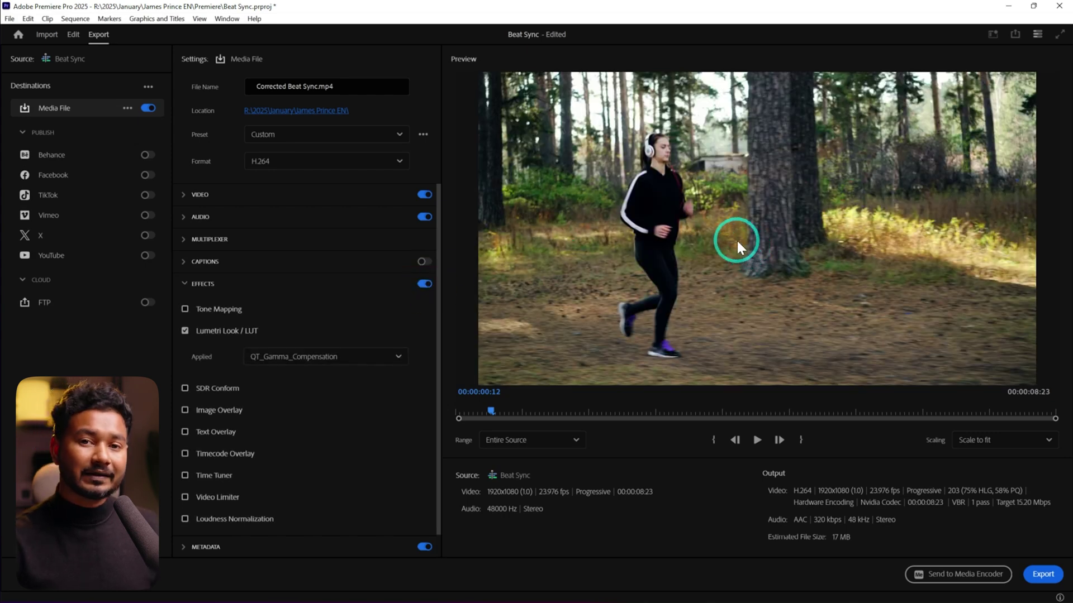
pyautogui.click(425, 285)
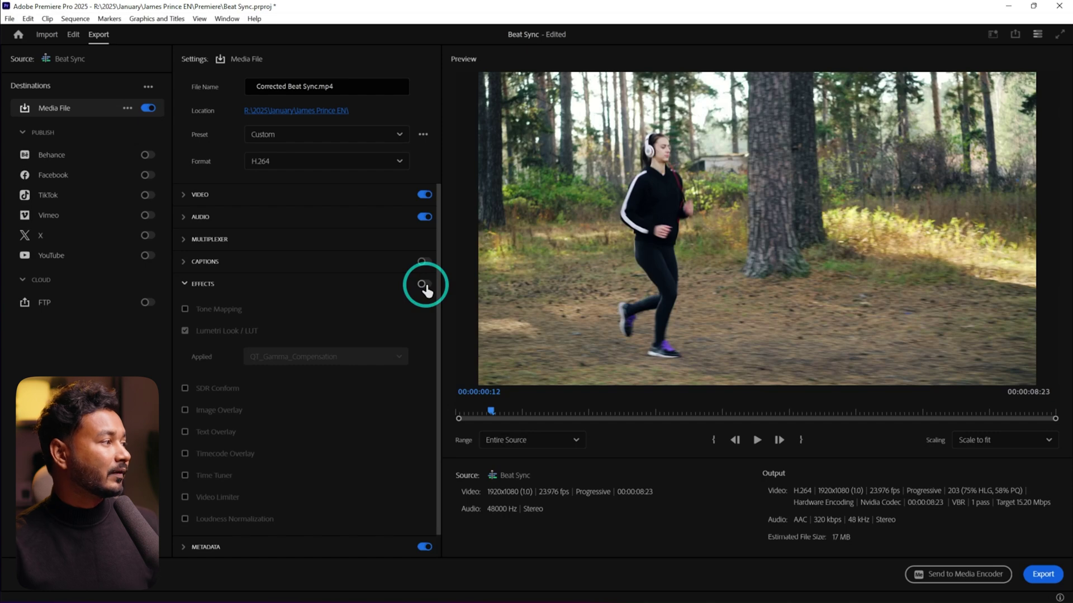
pyautogui.click(424, 285)
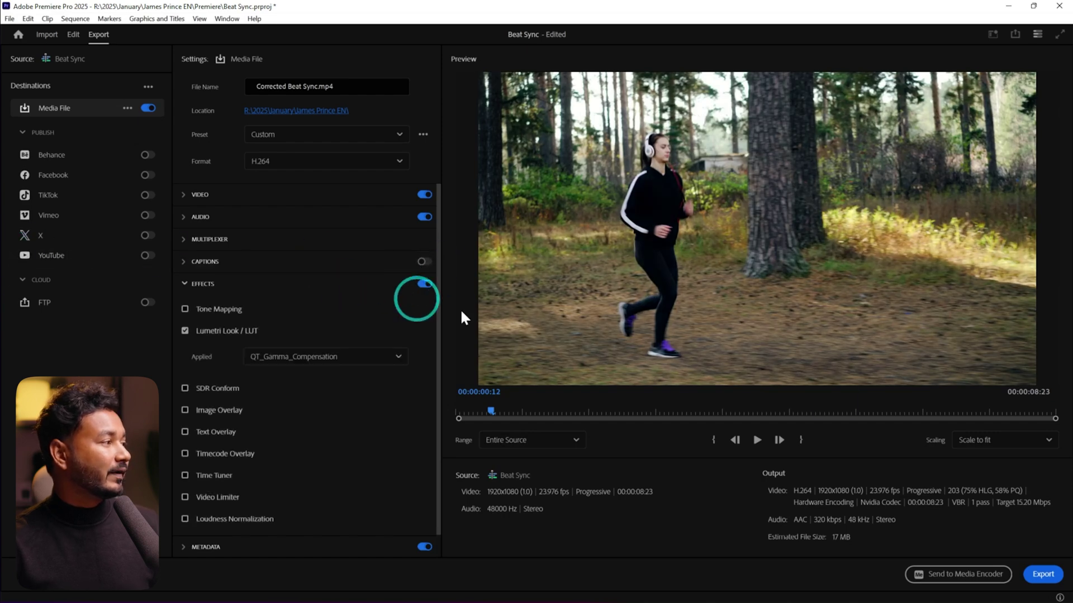
pyautogui.click(1039, 574)
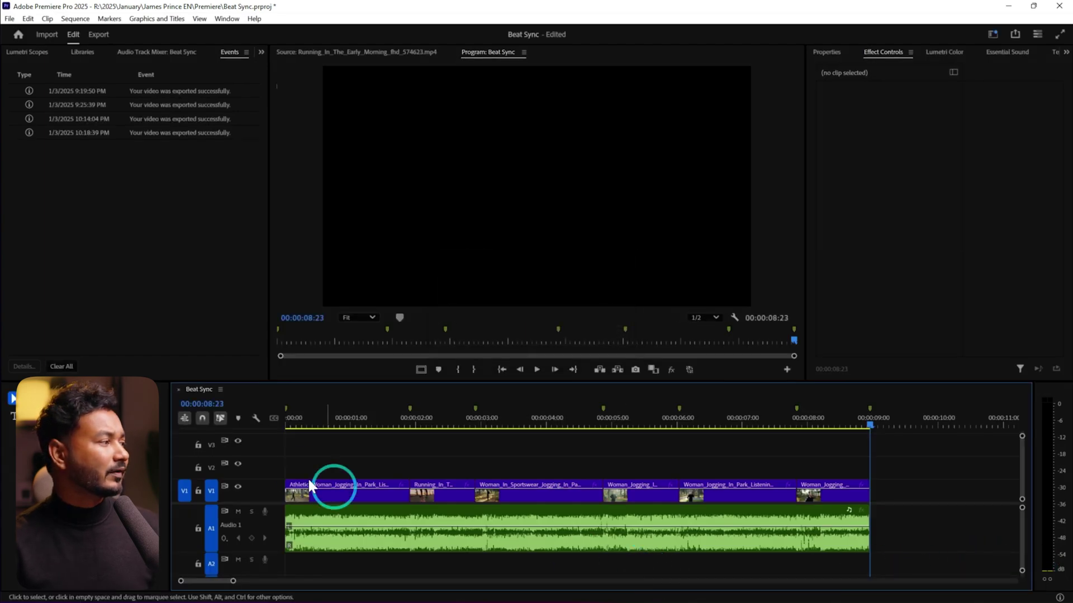
# Return the playhead to the sequence start and bring up Beat Sync.mp4 in VLC
pyautogui.click(291, 426)
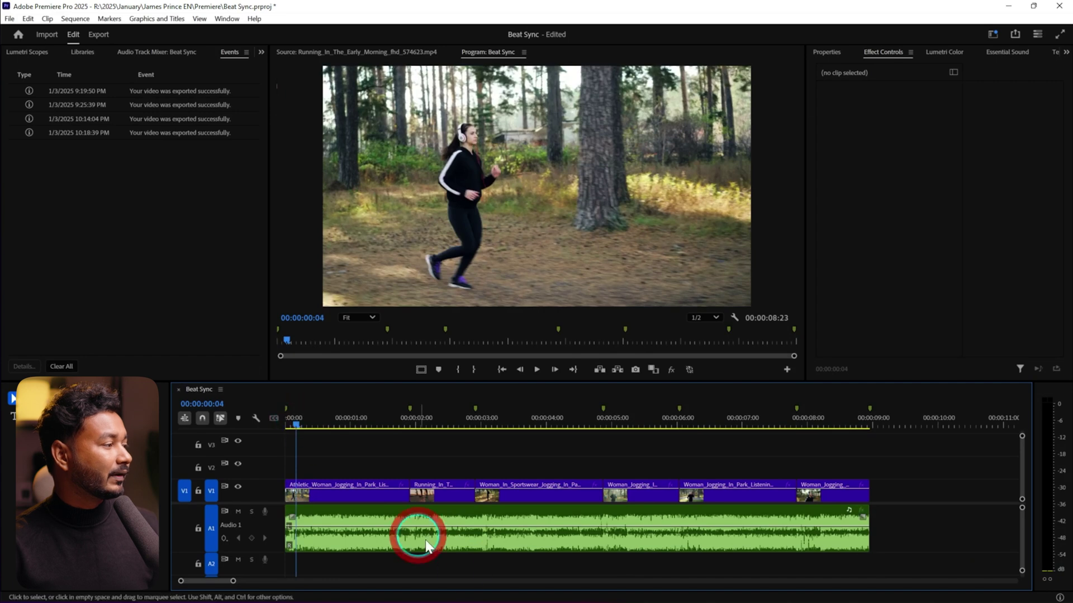
pyautogui.moveTo(593, 593)
pyautogui.click(672, 589)
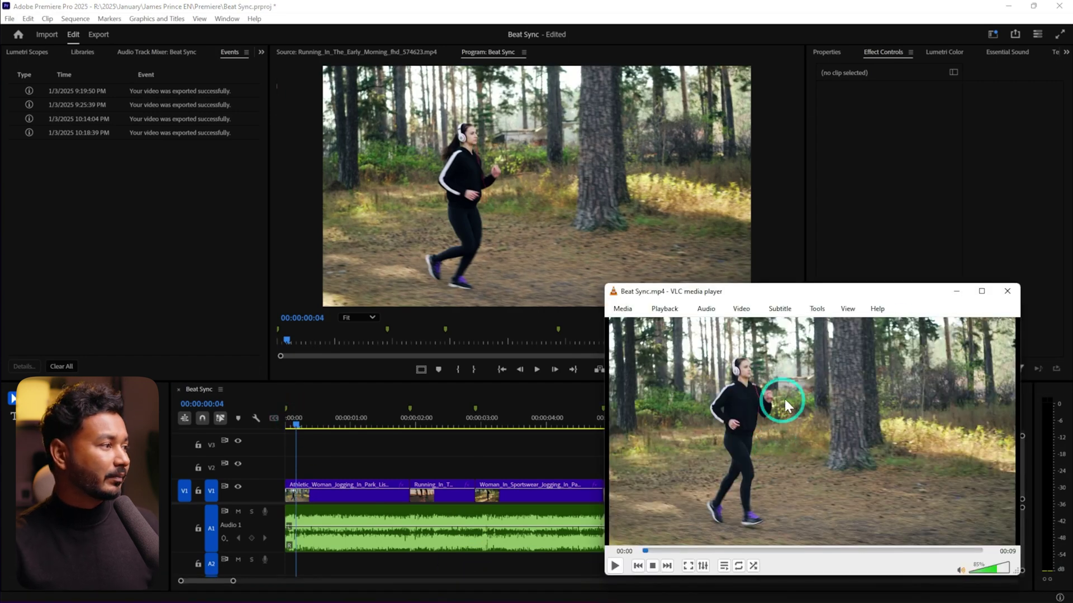
# Play Corrected Beat Sync.mp4 in VLC from the project folder in File Explorer
pyautogui.moveTo(623, 590)
pyautogui.click(470, 591)
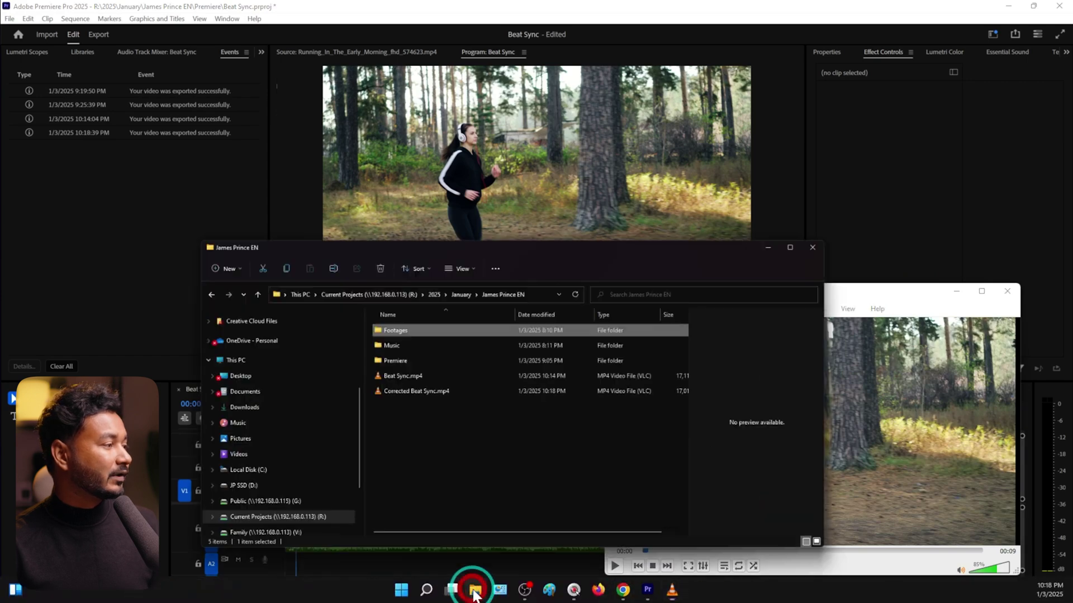
pyautogui.click(413, 362)
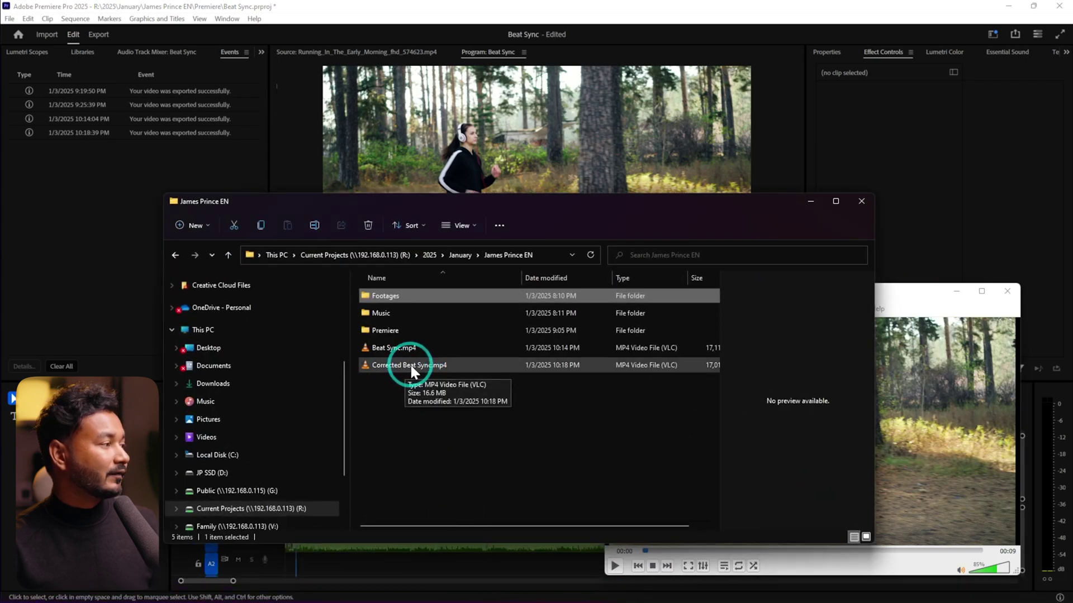
pyautogui.doubleClick(410, 367)
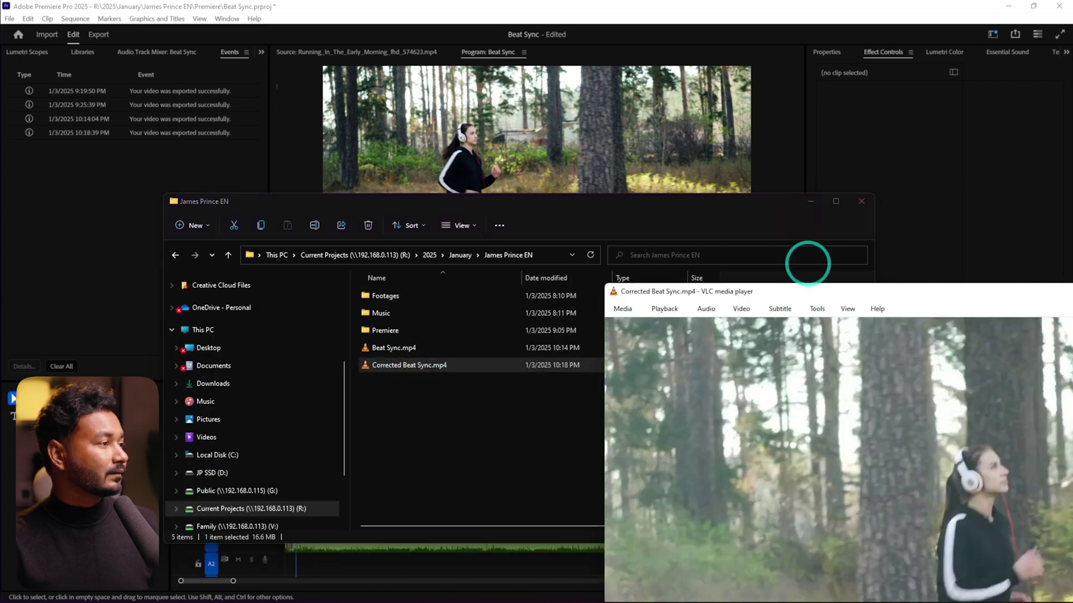
# Place the corrected video beside Premiere's program view, paused at 00:00
pyautogui.click(811, 201)
pyautogui.moveTo(806, 288); pyautogui.dragTo(776, 287)
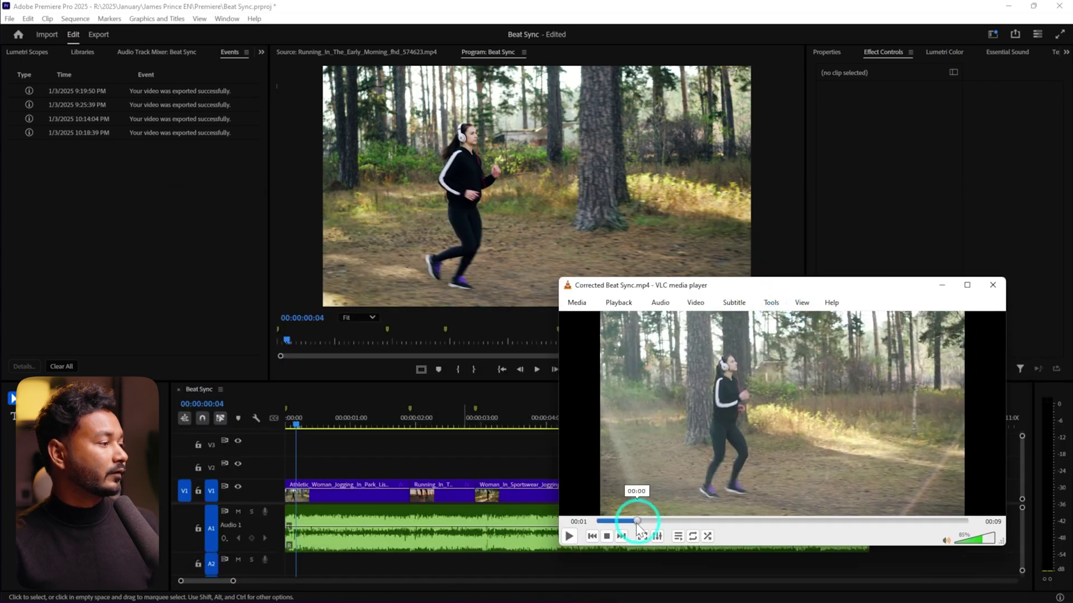
pyautogui.click(597, 521)
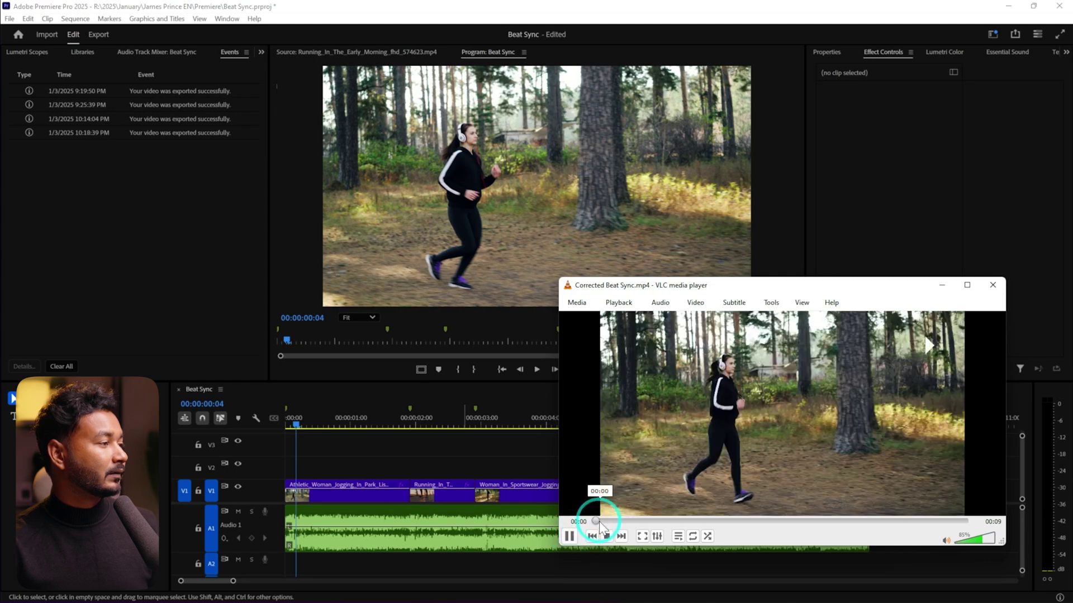
pyautogui.click(647, 495)
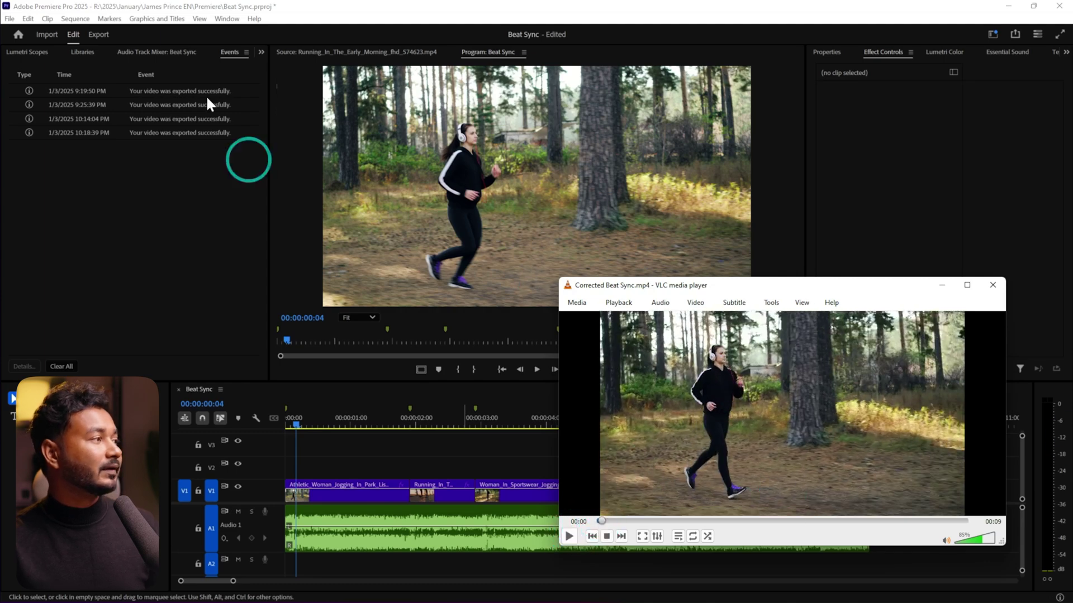